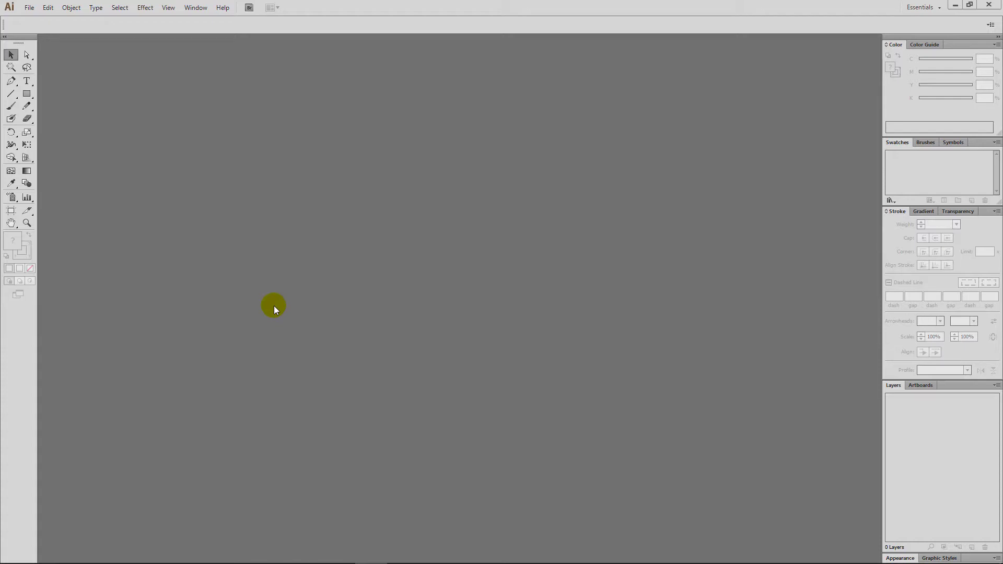
- Open 06_Template from the Illustrator folder with File > Open
{"action": "left_click", "coordinate": [29, 8]}
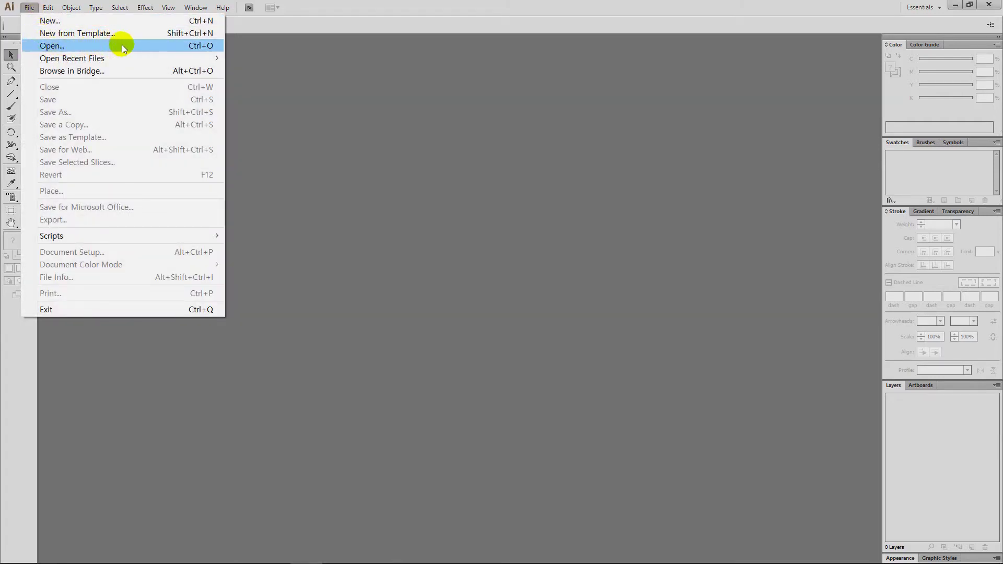
{"action": "left_click", "coordinate": [197, 45]}
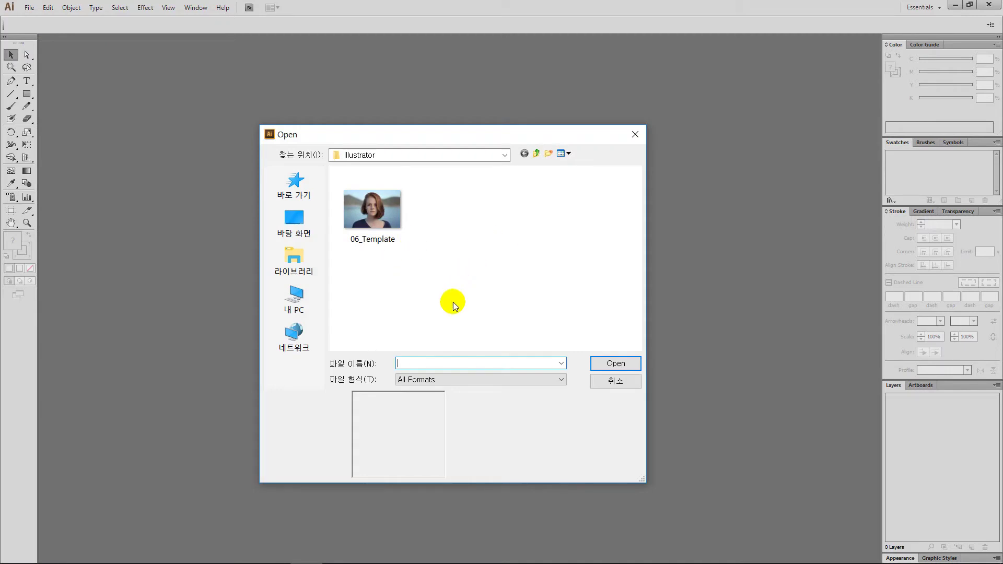
{"action": "left_click", "coordinate": [375, 215]}
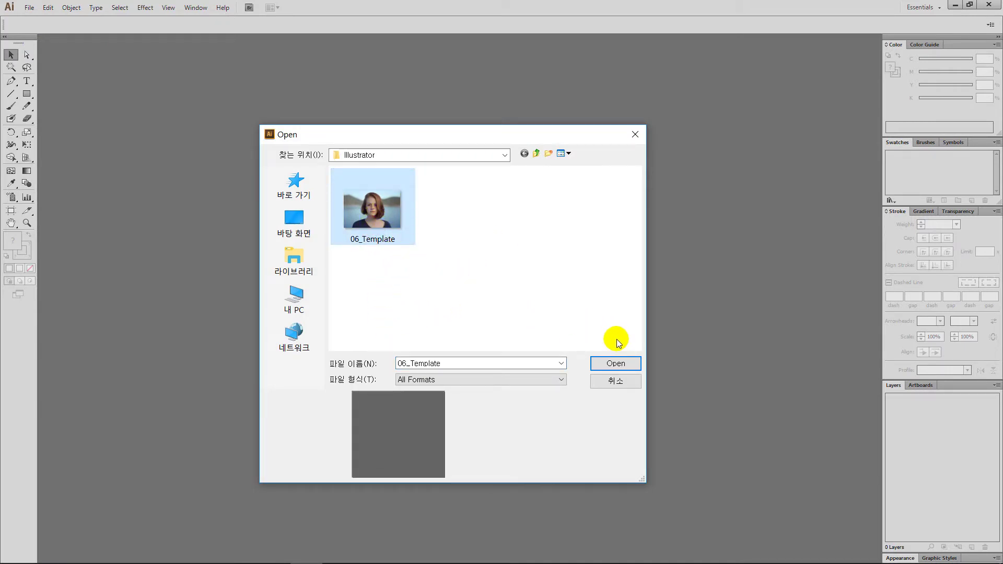
{"action": "left_click", "coordinate": [629, 364]}
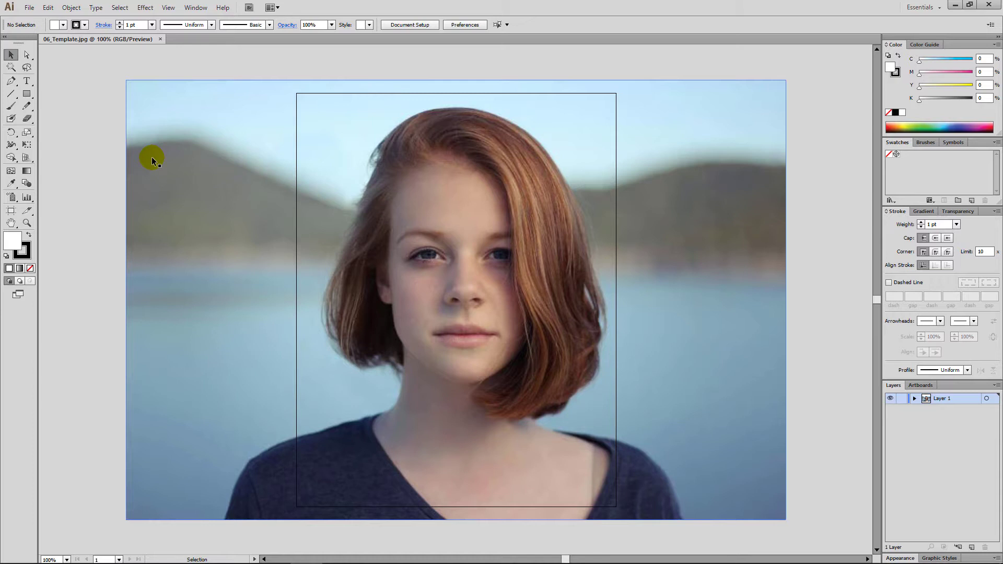
- Create a new Print-profile document at A4 size (Untitled-1)
{"action": "left_click", "coordinate": [29, 7]}
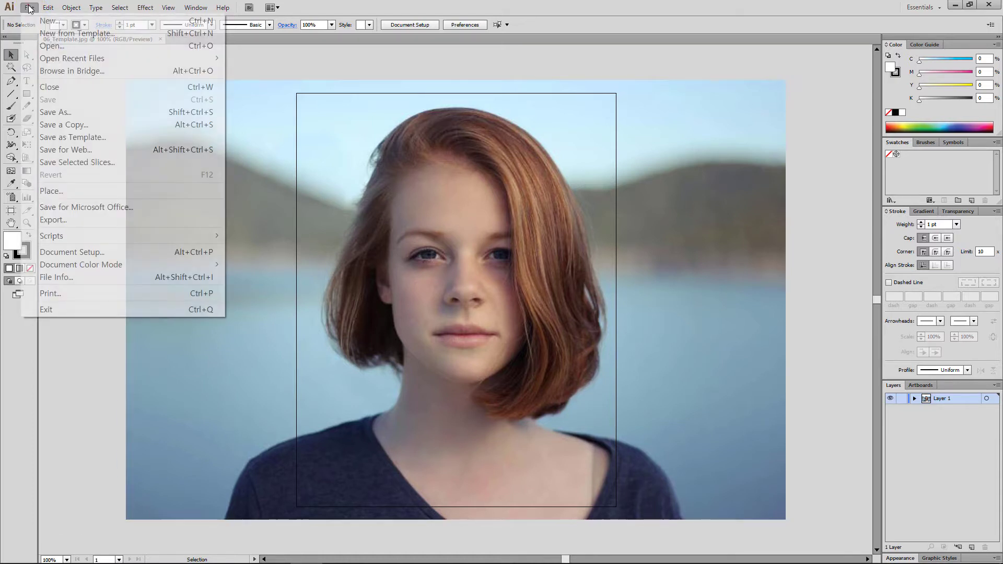
{"action": "left_click", "coordinate": [208, 24]}
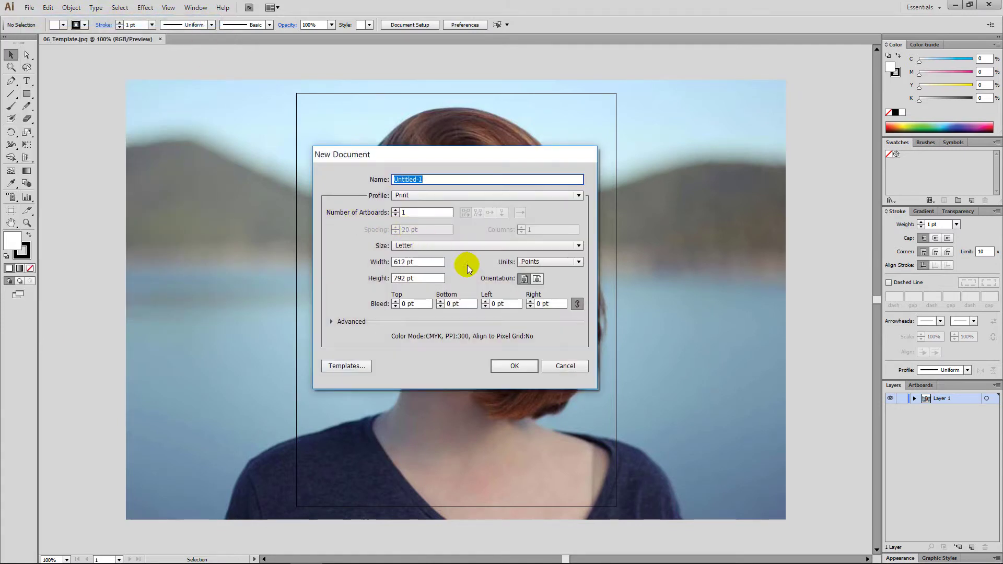
{"action": "left_click", "coordinate": [501, 196]}
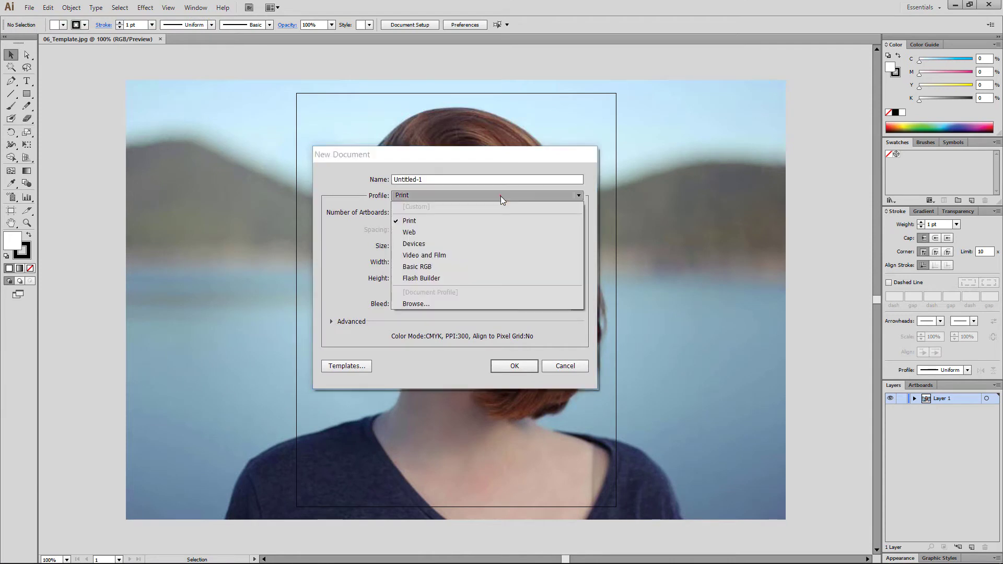
{"action": "left_click", "coordinate": [497, 223]}
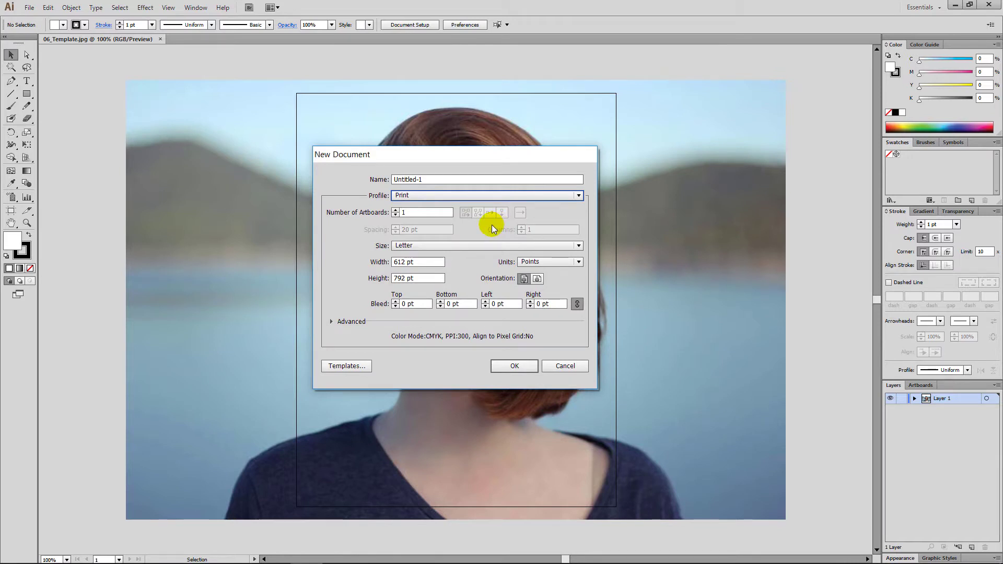
{"action": "left_click", "coordinate": [464, 247]}
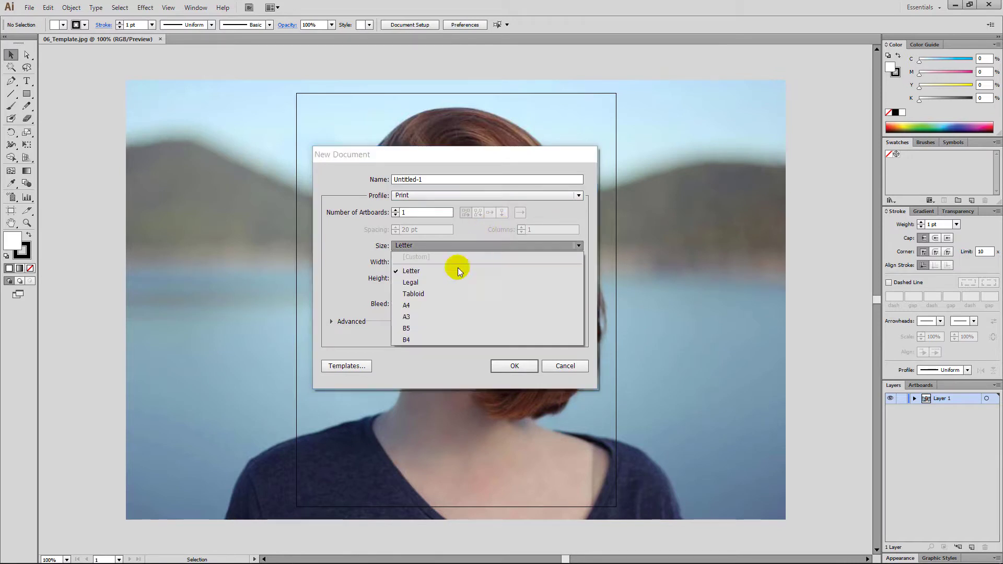
{"action": "left_click", "coordinate": [449, 305]}
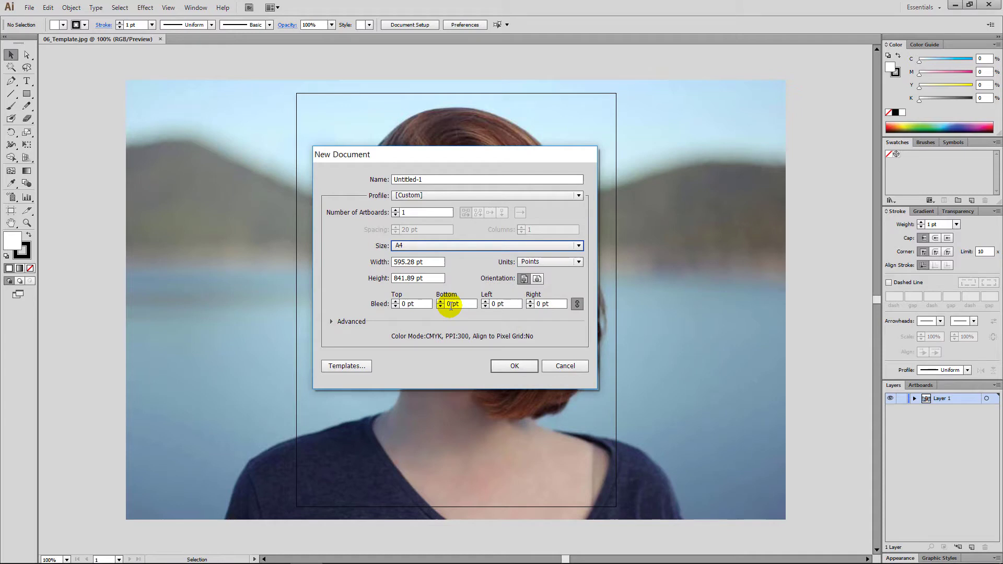
{"action": "left_click", "coordinate": [517, 367]}
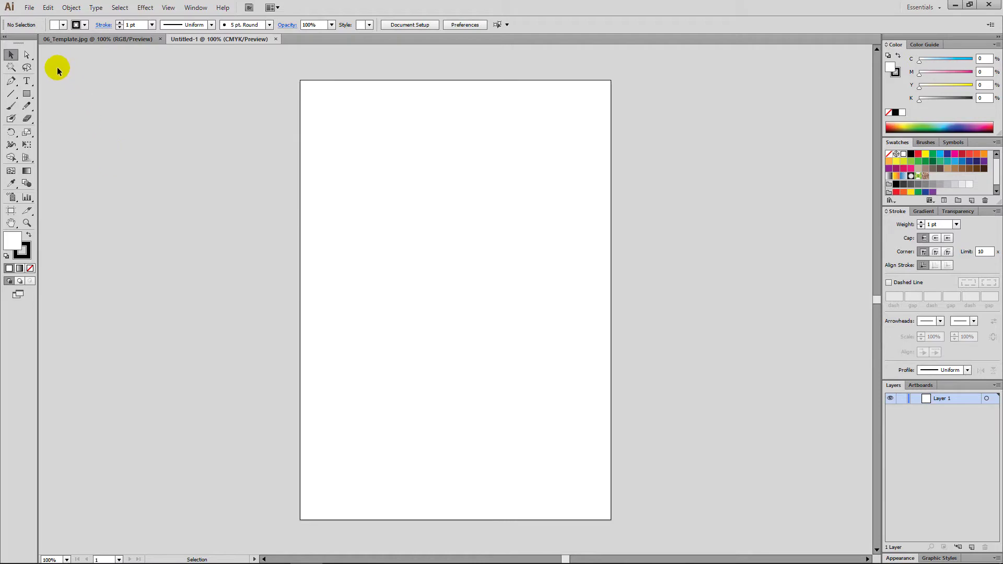
- Place 06_Template embedded, with Link off and Template on, into Untitled-1
{"action": "left_click", "coordinate": [29, 10]}
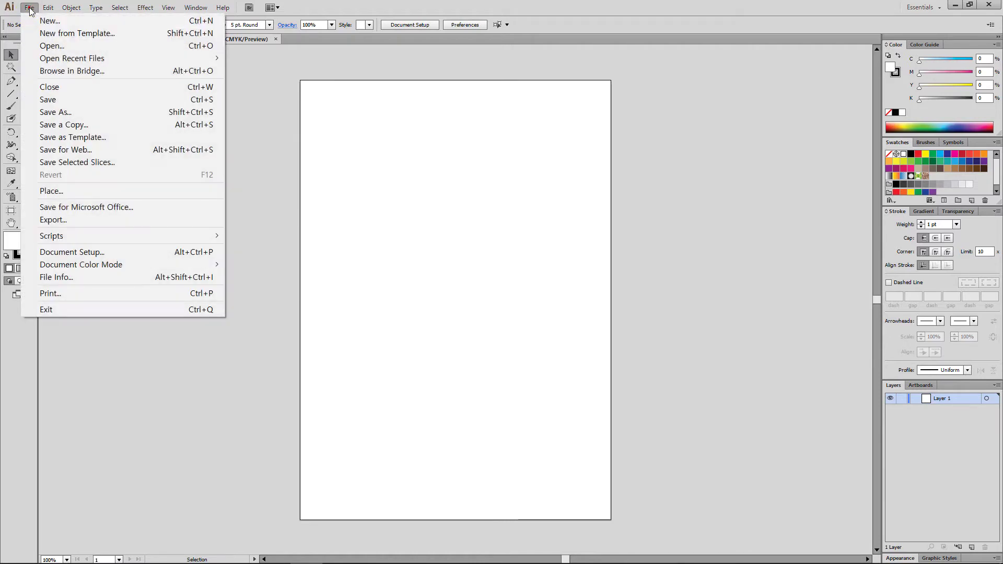
{"action": "left_click", "coordinate": [64, 191]}
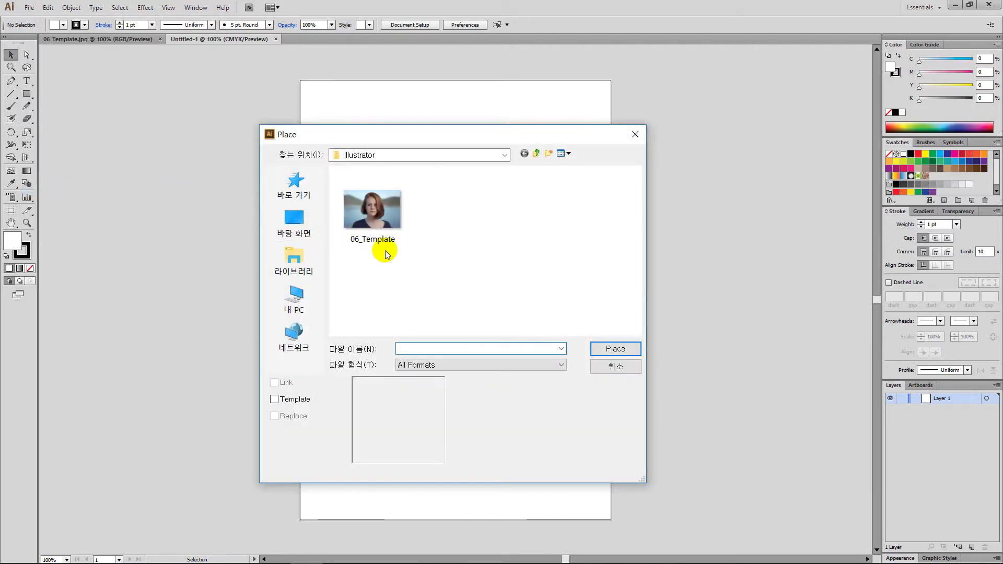
{"action": "left_click", "coordinate": [380, 216]}
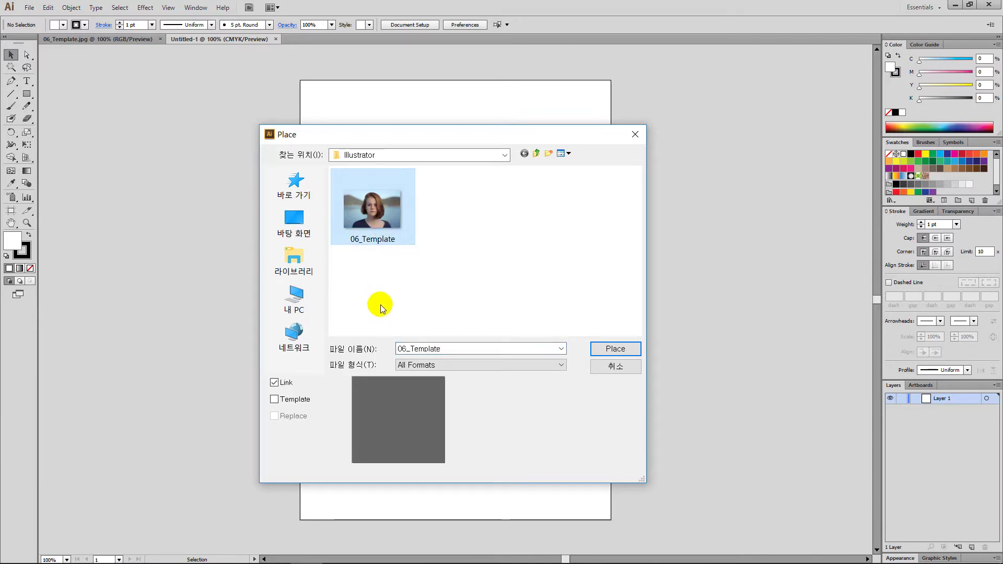
{"action": "left_click", "coordinate": [274, 383]}
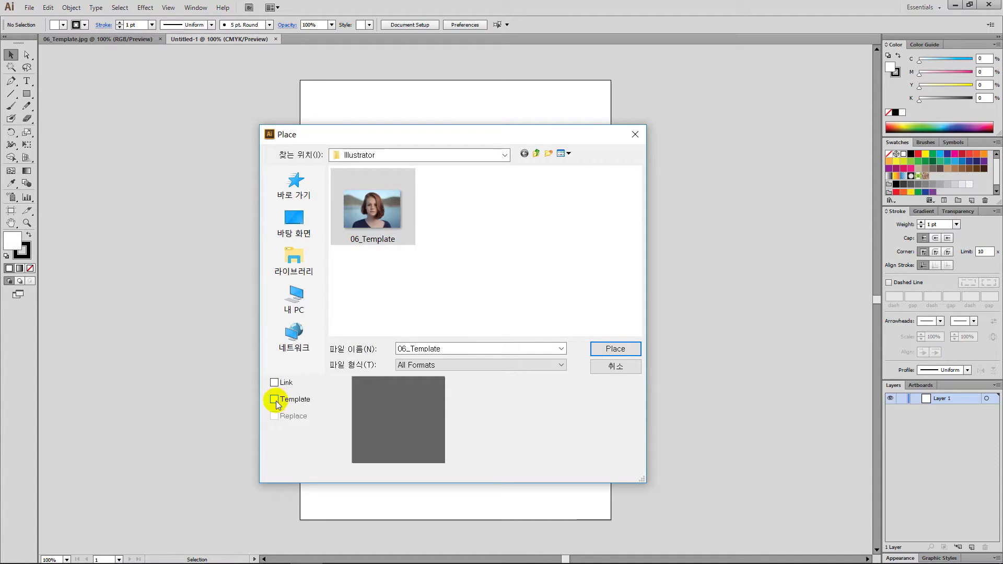
{"action": "left_click", "coordinate": [275, 400]}
{"action": "left_click", "coordinate": [617, 353]}
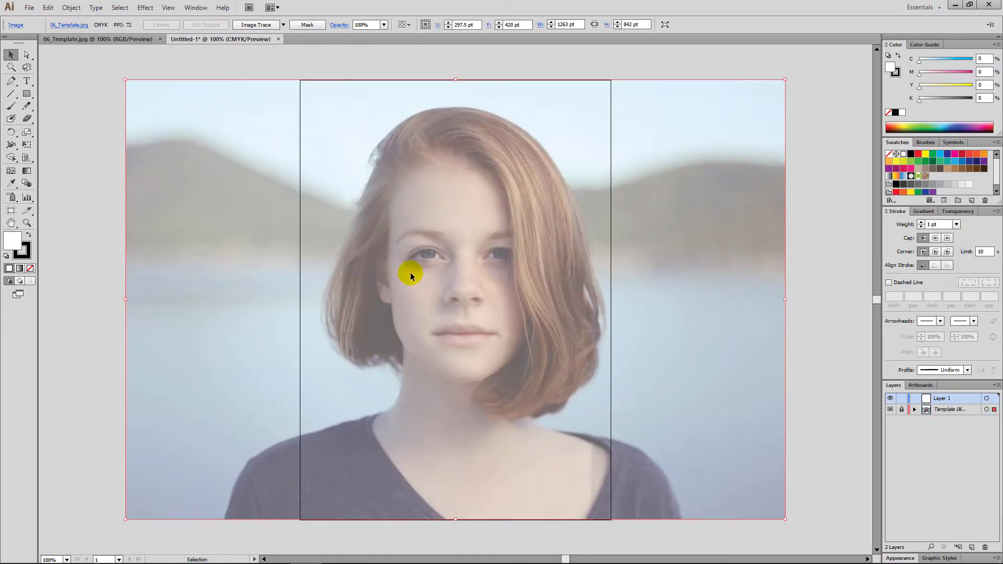
- Arrange the two documents 2-Up and view each at actual size (Ctrl+1)
{"action": "left_click", "coordinate": [269, 8]}
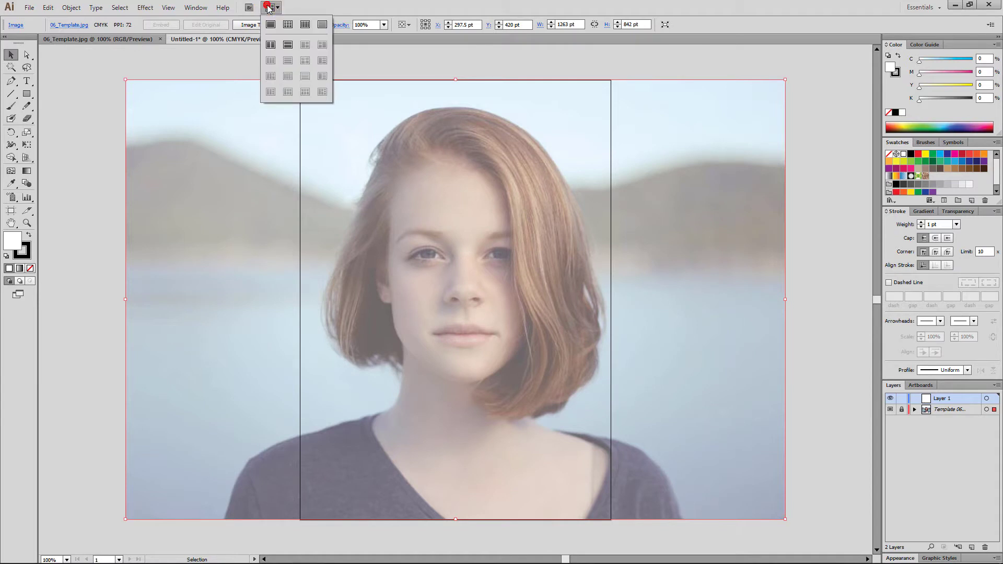
{"action": "left_click", "coordinate": [271, 46]}
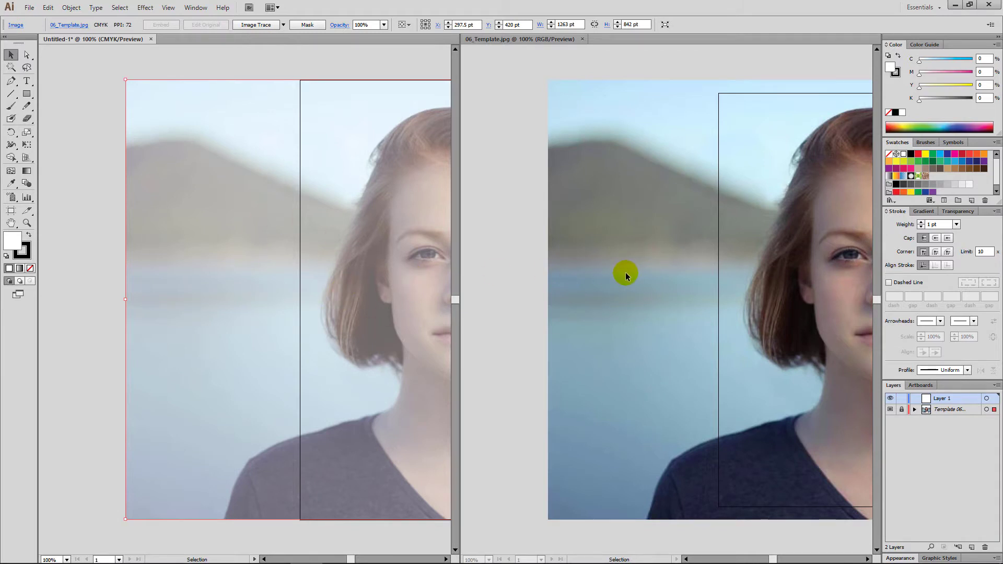
{"action": "key", "text": "ctrl+1"}
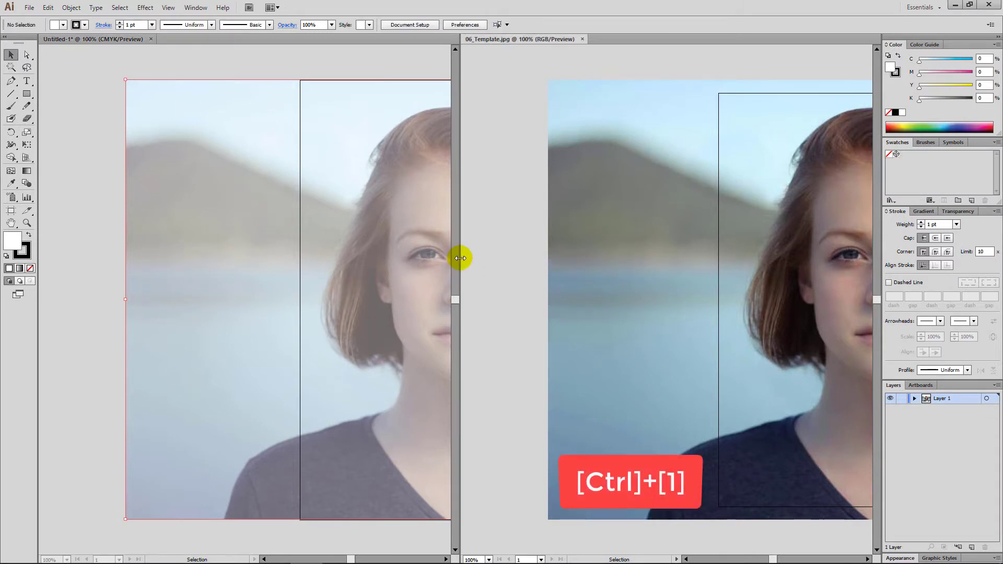
{"action": "left_click", "coordinate": [93, 215]}
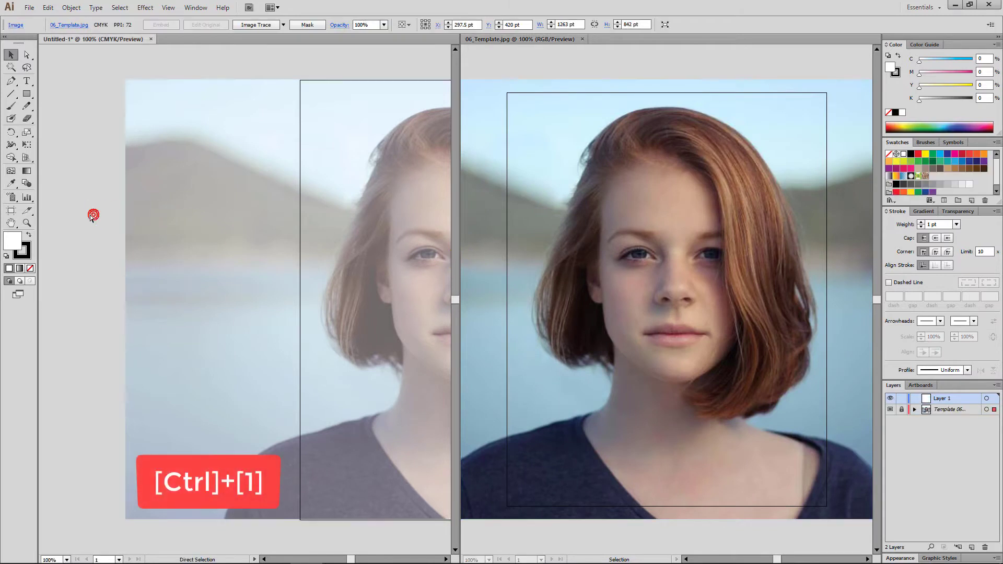
{"action": "key", "text": "ctrl+1"}
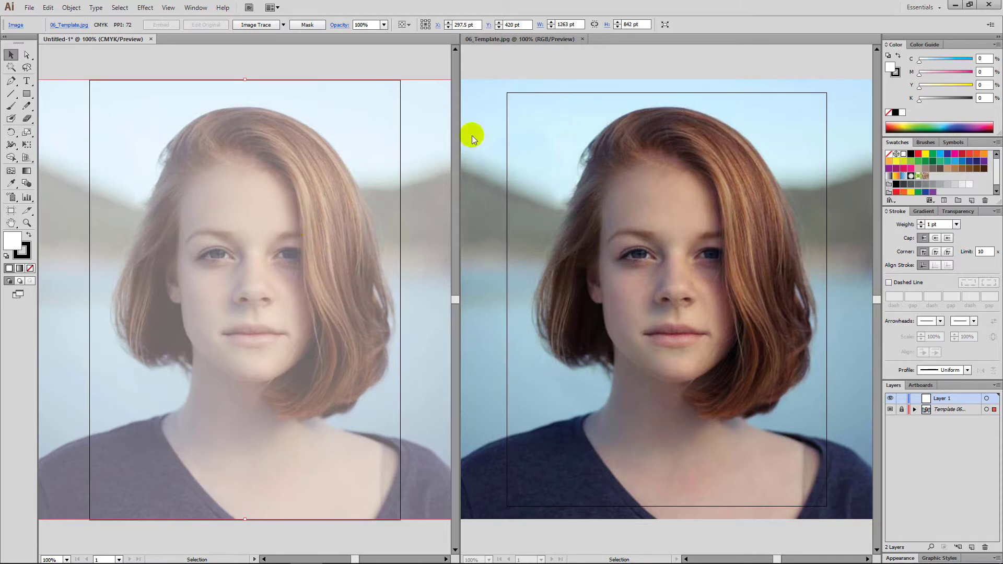
- Switch between the documents and select the placed portrait in Untitled-1 with Direct Selection
{"action": "left_click", "coordinate": [559, 62]}
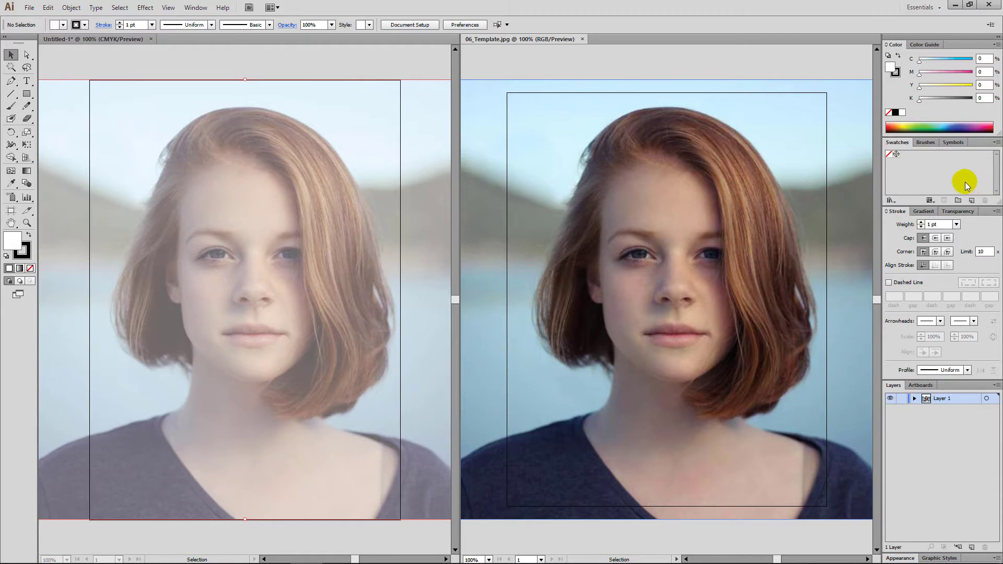
{"action": "left_click", "coordinate": [86, 65]}
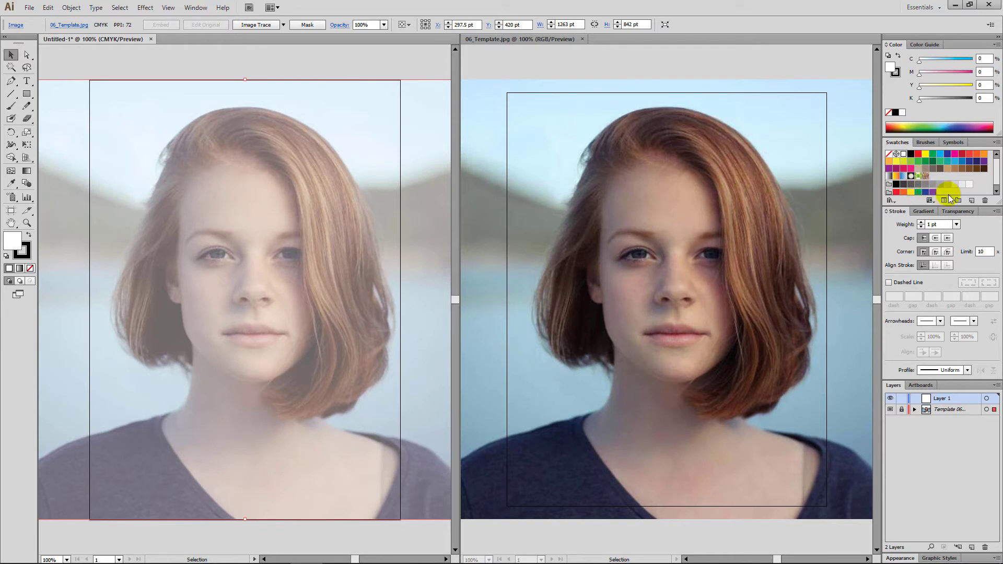
{"action": "key", "text": "ctrl+shift+a"}
{"action": "left_click", "coordinate": [394, 316]}
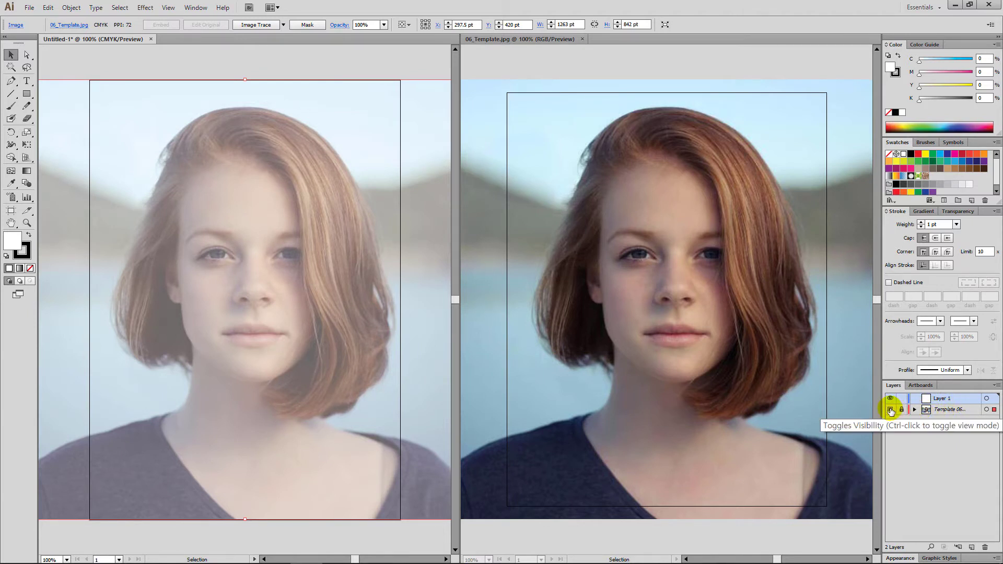
- Widen the Layers panel to show full layer names, restore it, and activate 06_Template.jpg
{"action": "left_click", "coordinate": [890, 412]}
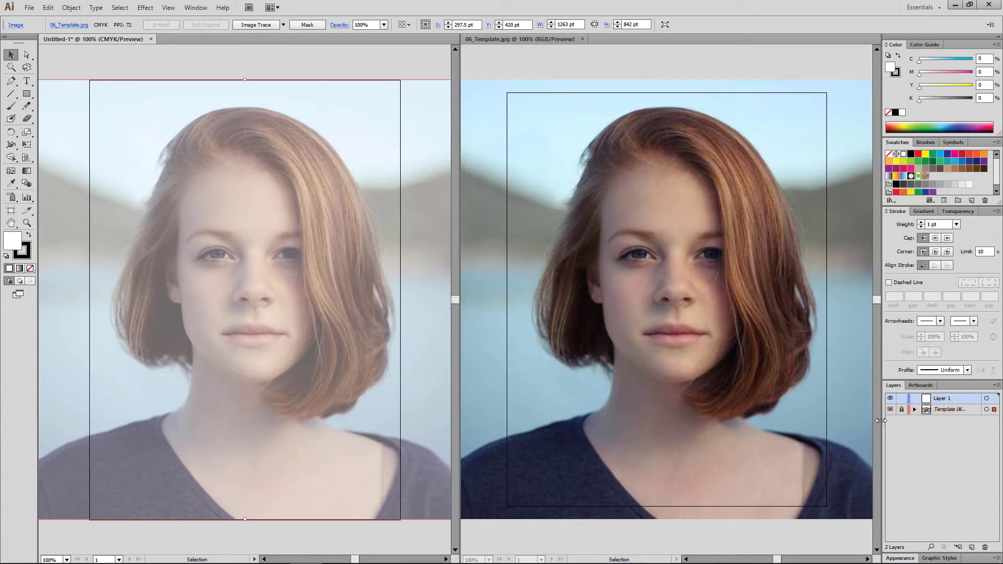
{"action": "left_click_drag", "start_coordinate": [881, 424], "coordinate": [859, 423]}
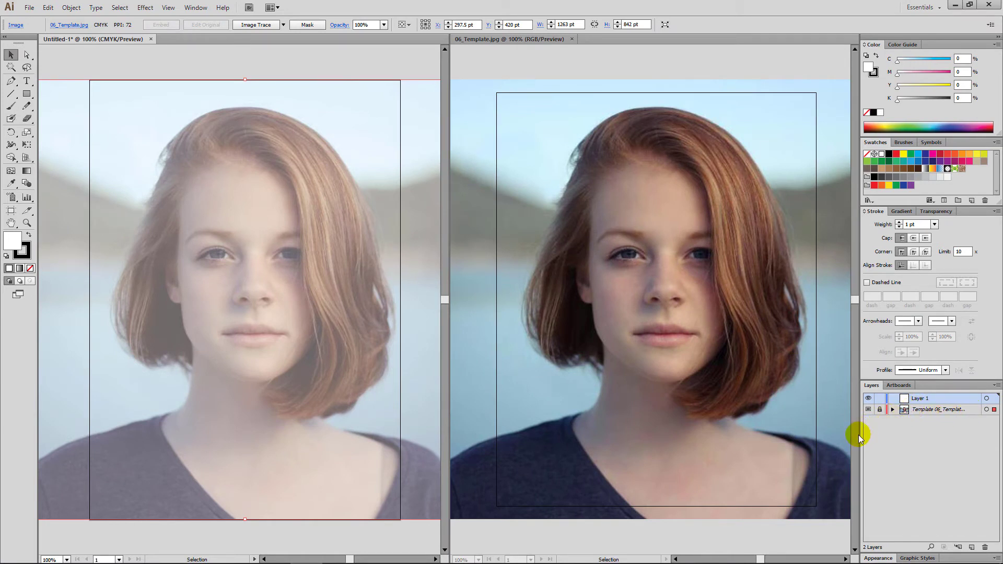
{"action": "left_click_drag", "start_coordinate": [861, 435], "coordinate": [925, 435]}
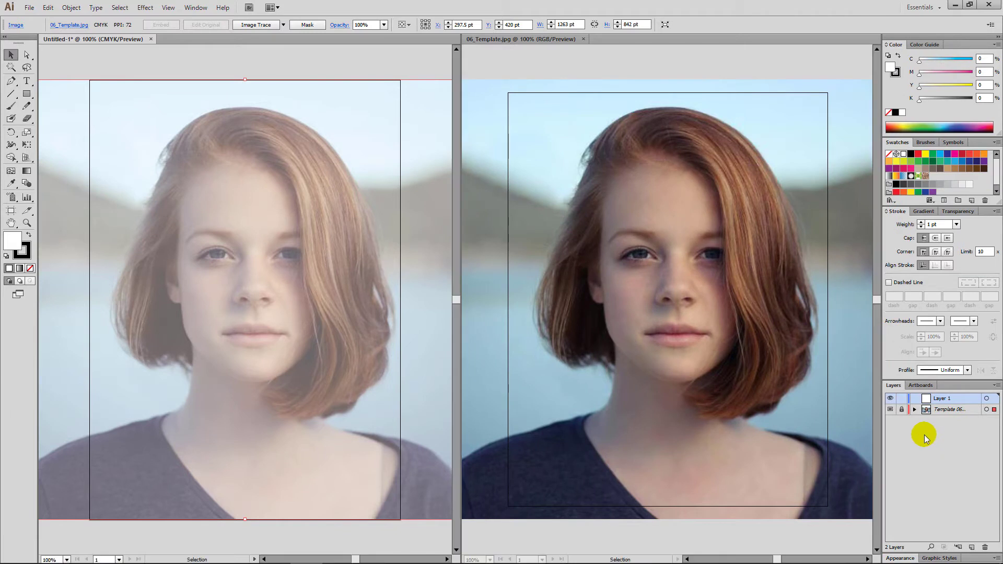
{"action": "left_click", "coordinate": [561, 67]}
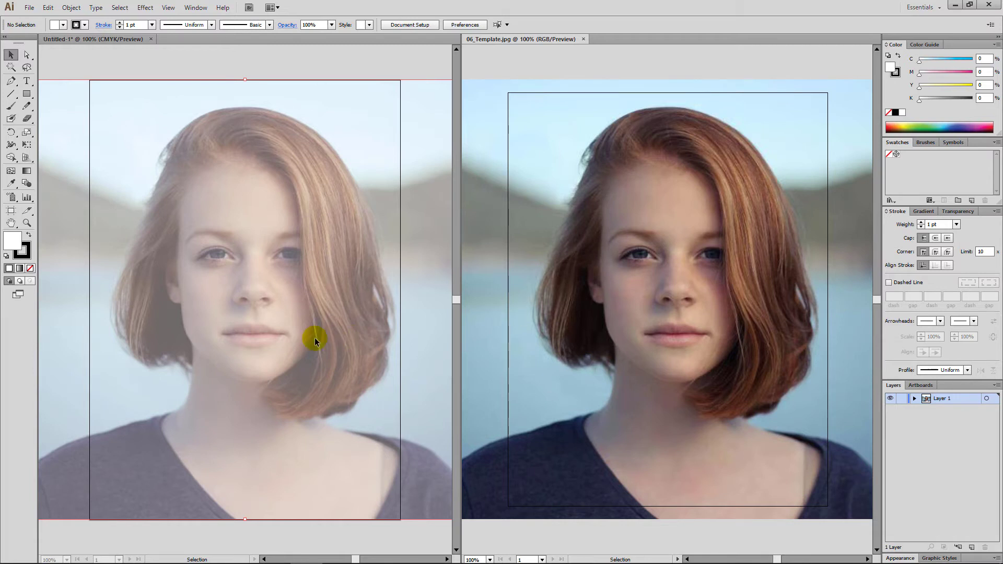
- Unlock the Template layer and nudge the portrait left to X 281.5 pt, then deselect
{"action": "left_click", "coordinate": [279, 69]}
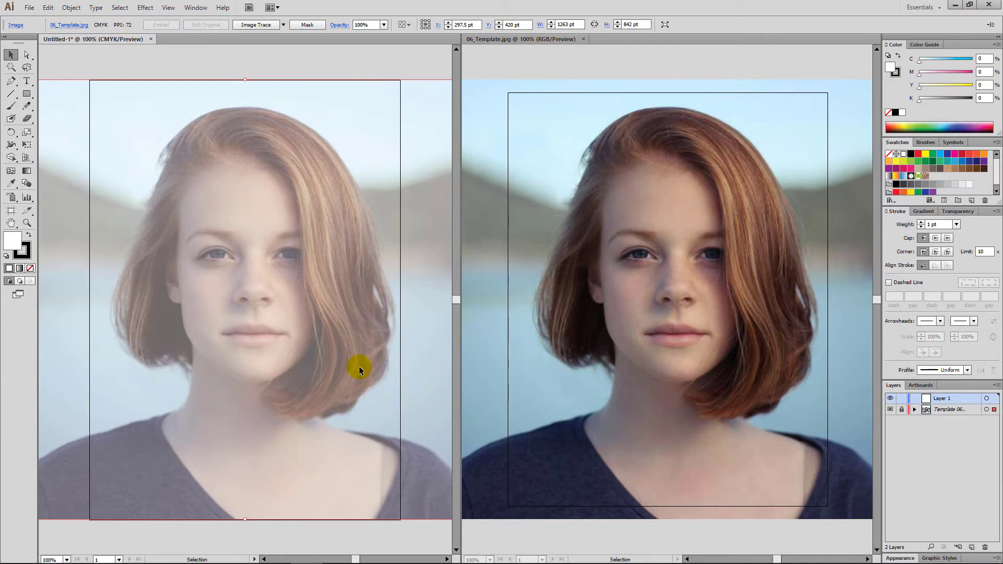
{"action": "left_click", "coordinate": [902, 410]}
{"action": "left_click", "coordinate": [196, 274]}
{"action": "key", "text": "Left"}
{"action": "key", "text": "Left"}
{"action": "key", "text": "Left"}
{"action": "key", "text": "Left"}
{"action": "key", "text": "Left"}
{"action": "key", "text": "Left"}
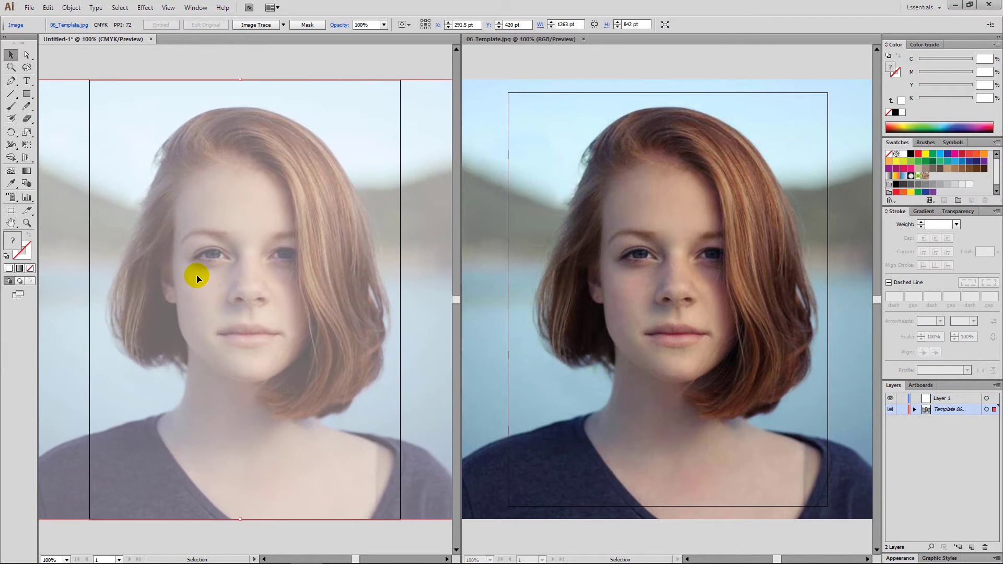
{"action": "key", "text": "Left"}
{"action": "key", "text": "Left"}
{"action": "key", "text": "Left"}
{"action": "key", "text": "Left"}
{"action": "key", "text": "Left"}
{"action": "key", "text": "Left"}
{"action": "key", "text": "Left"}
{"action": "key", "text": "Left"}
{"action": "key", "text": "Left"}
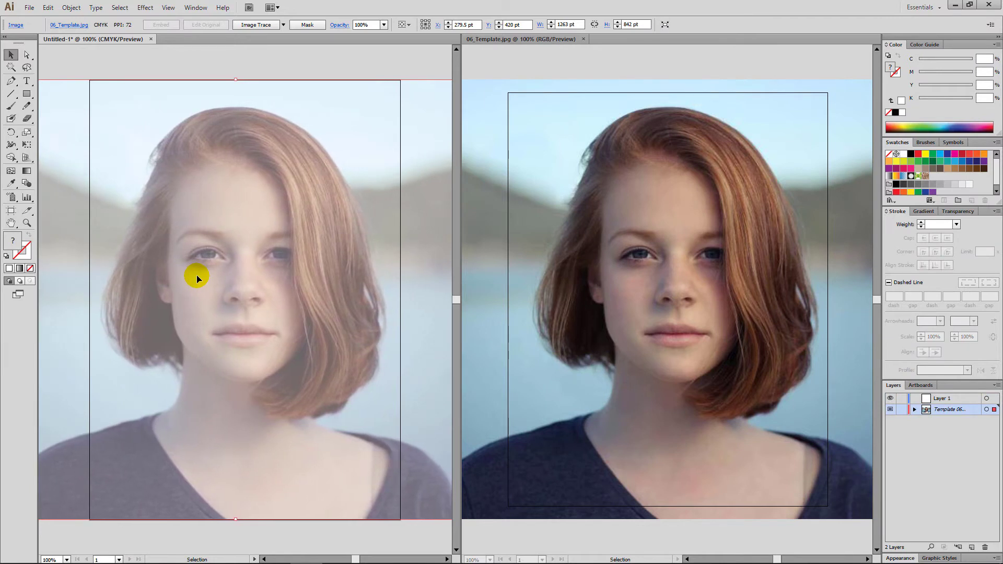
{"action": "key", "text": "Right"}
{"action": "key", "text": "Right"}
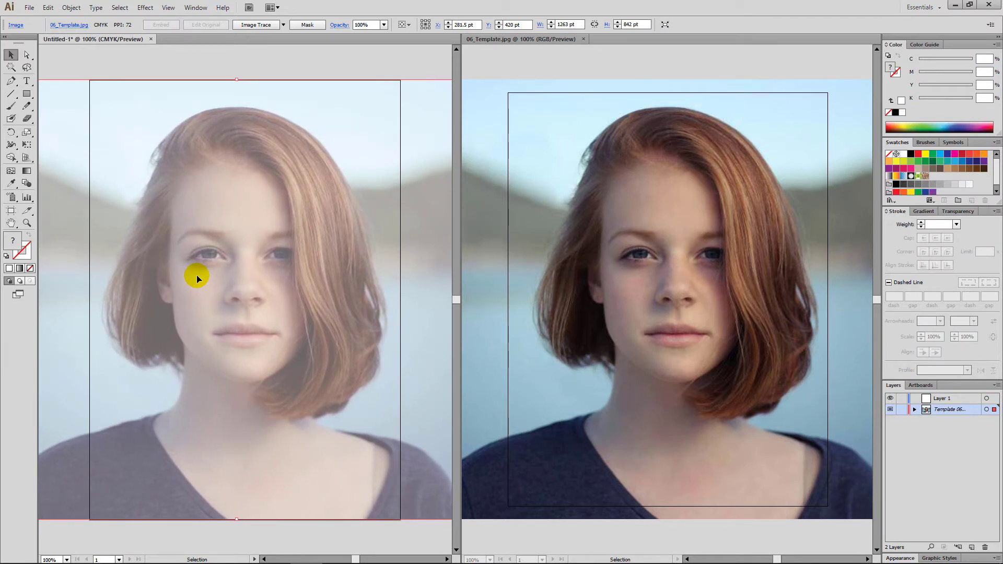
{"action": "left_click", "coordinate": [89, 61]}
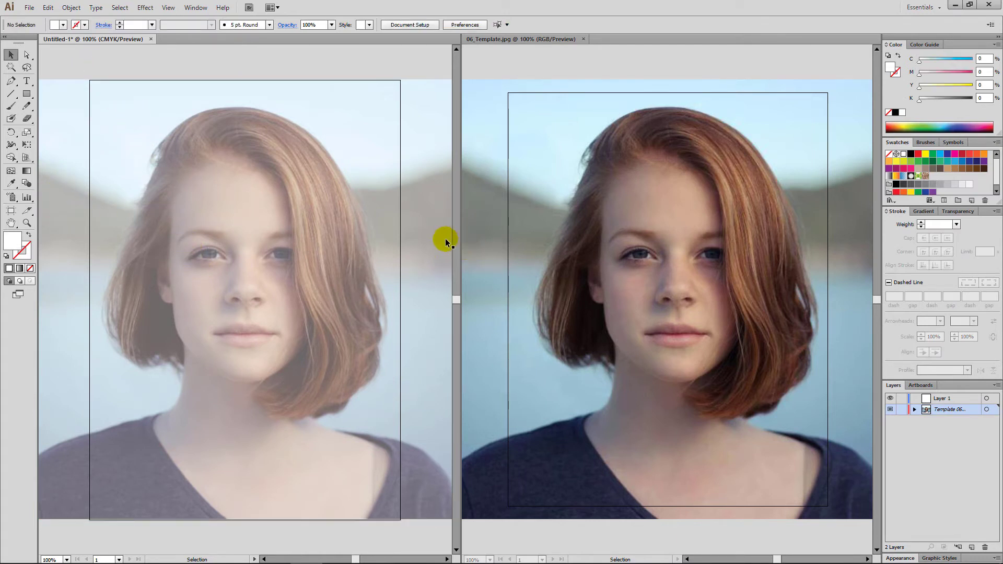
- Draw a 595.28 × 842 pt rectangle over the artboard and select it with the photo
{"action": "left_click", "coordinate": [28, 94]}
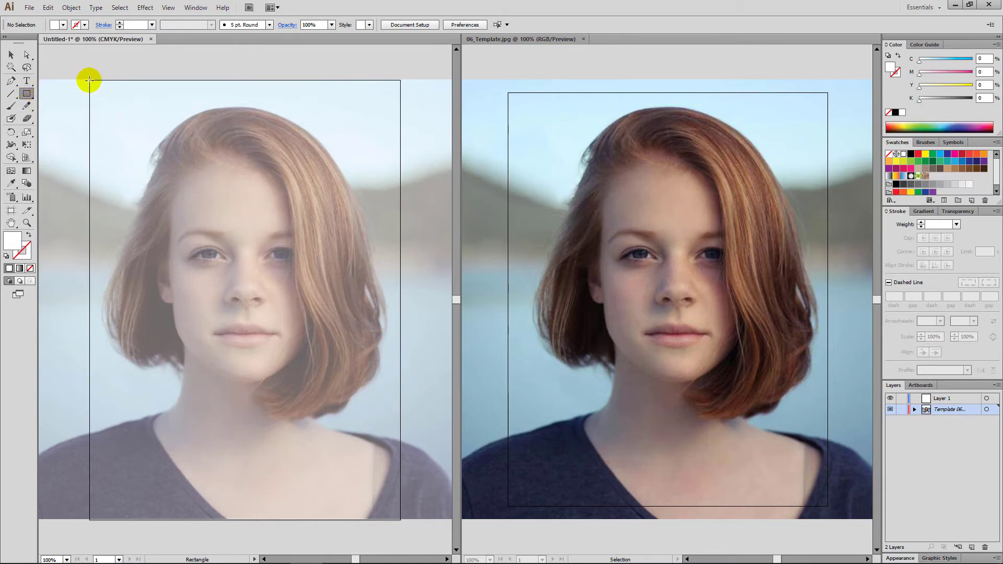
{"action": "left_click_drag", "start_coordinate": [89, 80], "coordinate": [400, 518]}
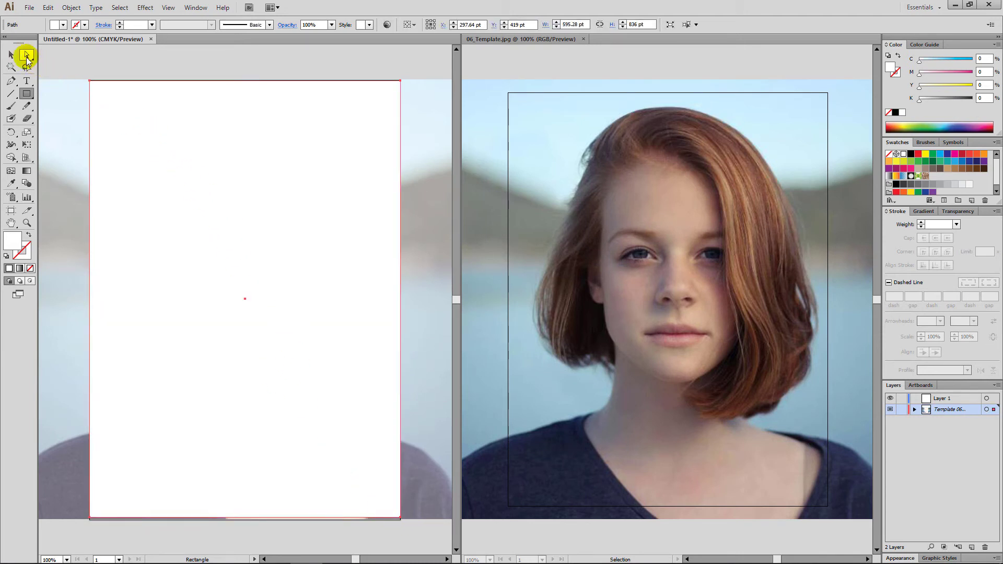
{"action": "left_click", "coordinate": [11, 54]}
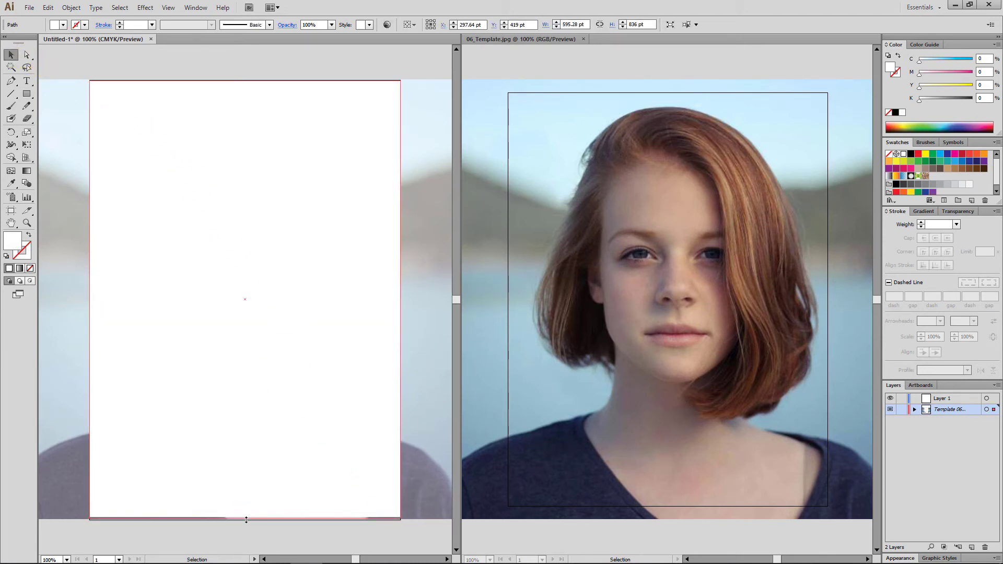
{"action": "left_click_drag", "start_coordinate": [247, 520], "coordinate": [246, 521]}
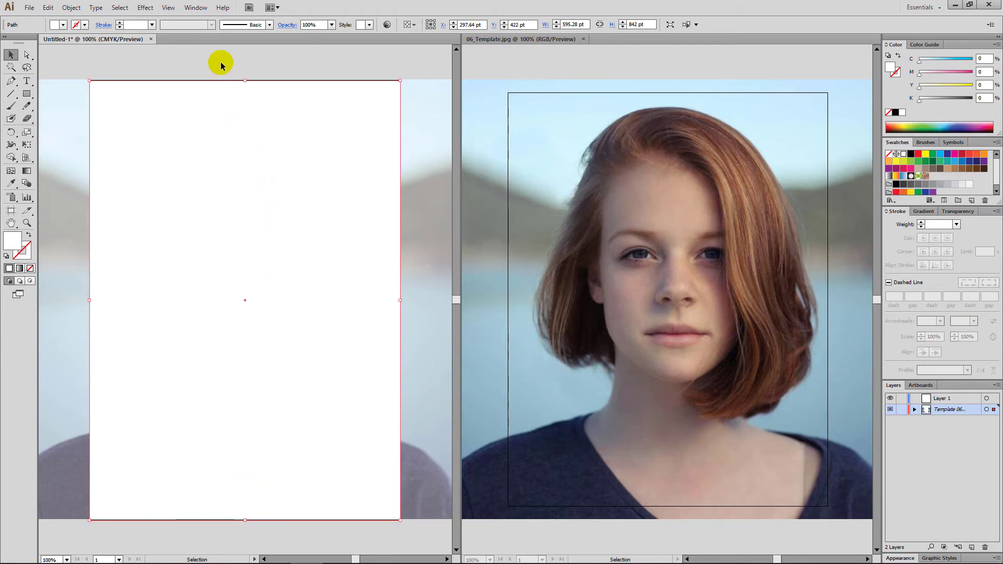
{"action": "left_click_drag", "start_coordinate": [220, 65], "coordinate": [268, 202]}
- Apply Make Clipping Mask to the rectangle and photo, forming a 595.28 × 842 pt clip group
{"action": "right_click", "coordinate": [227, 159]}
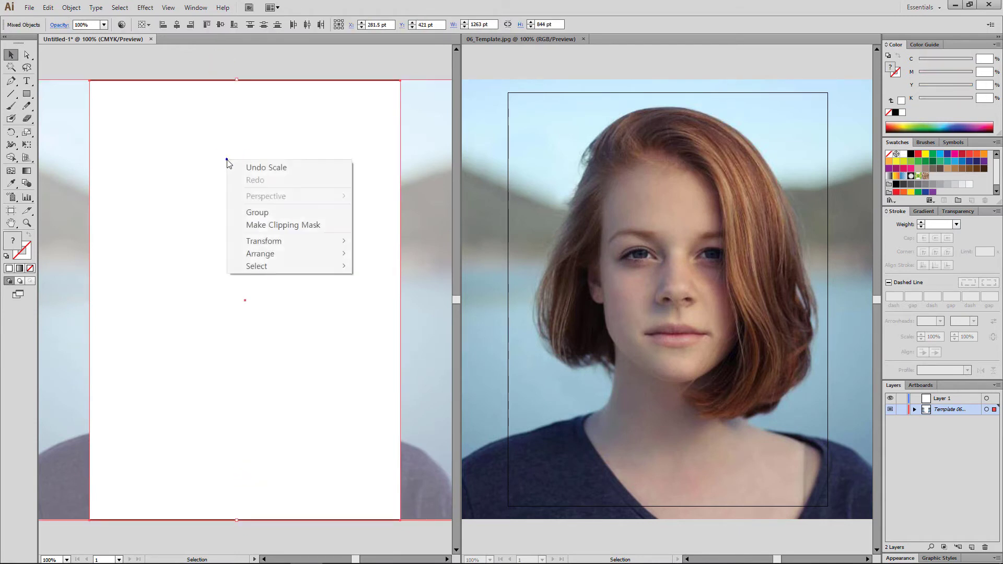
{"action": "left_click", "coordinate": [329, 226]}
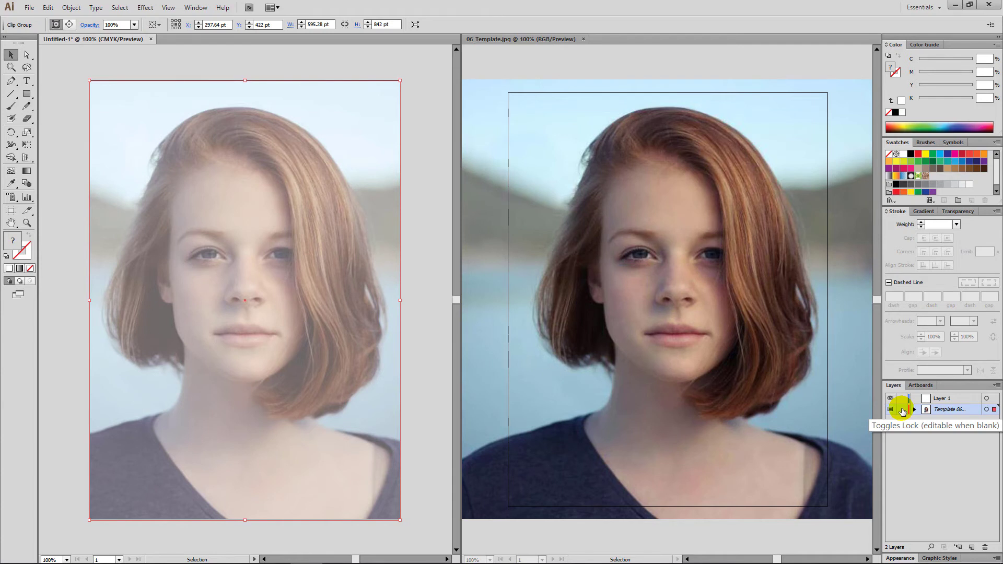
- Relock the Template layer in Untitled-1 and activate the 06_Template.jpg document
{"action": "left_click", "coordinate": [902, 411]}
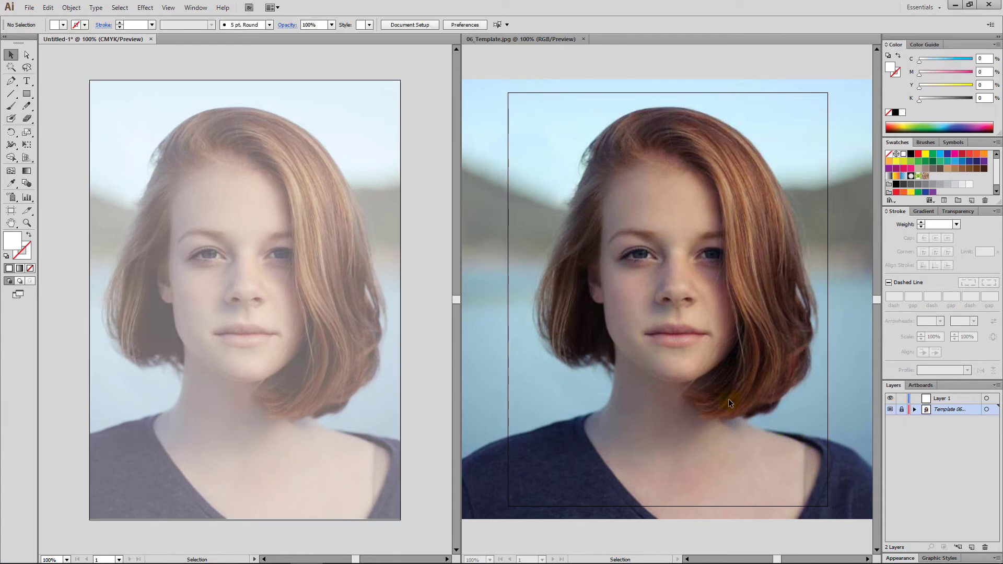
{"action": "left_click", "coordinate": [702, 385]}
{"action": "left_click", "coordinate": [601, 68]}
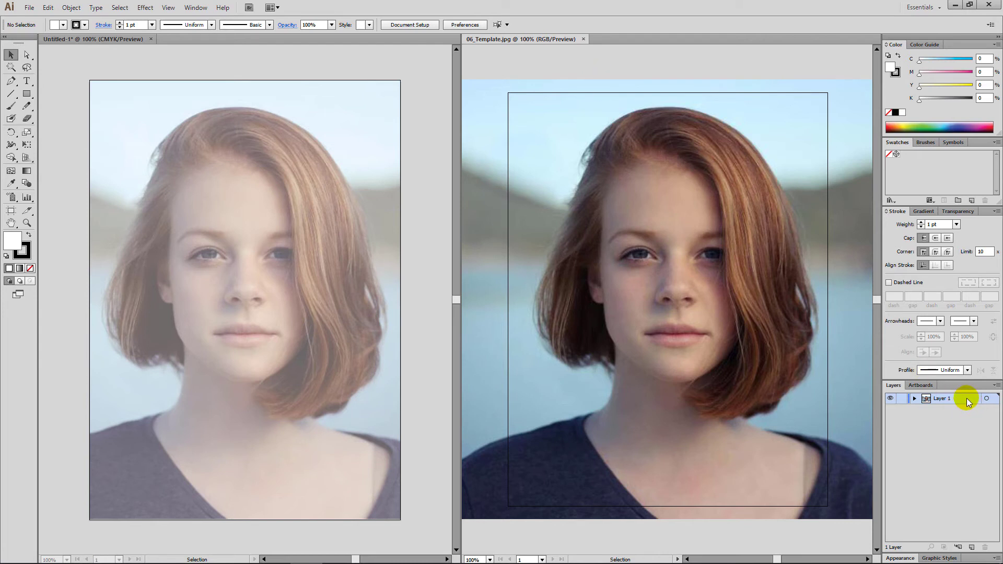
- In Layer 1's Layer Options, turn on Template and set Dim Images to 75%
{"action": "double_click", "coordinate": [967, 398]}
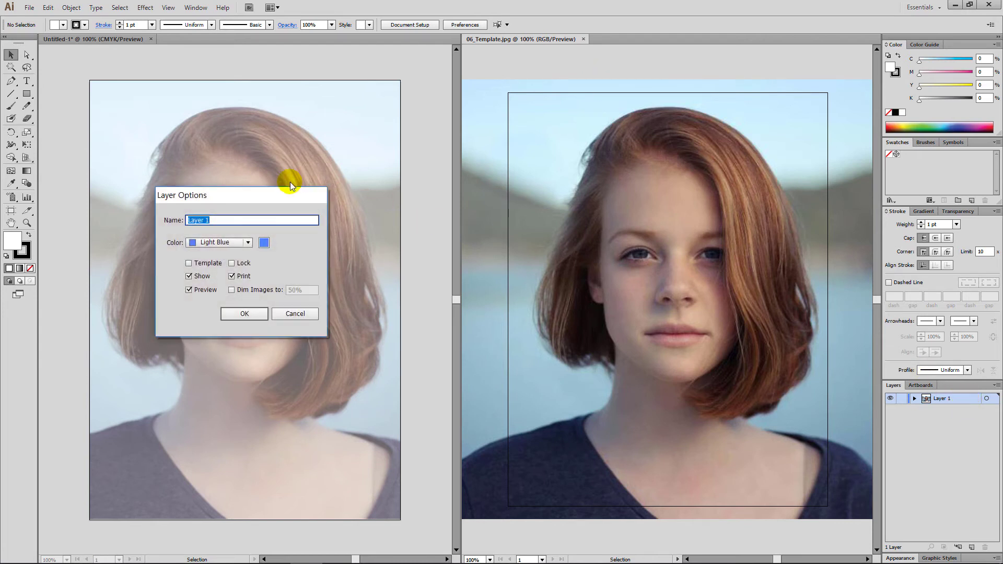
{"action": "left_click_drag", "start_coordinate": [257, 197], "coordinate": [697, 357]}
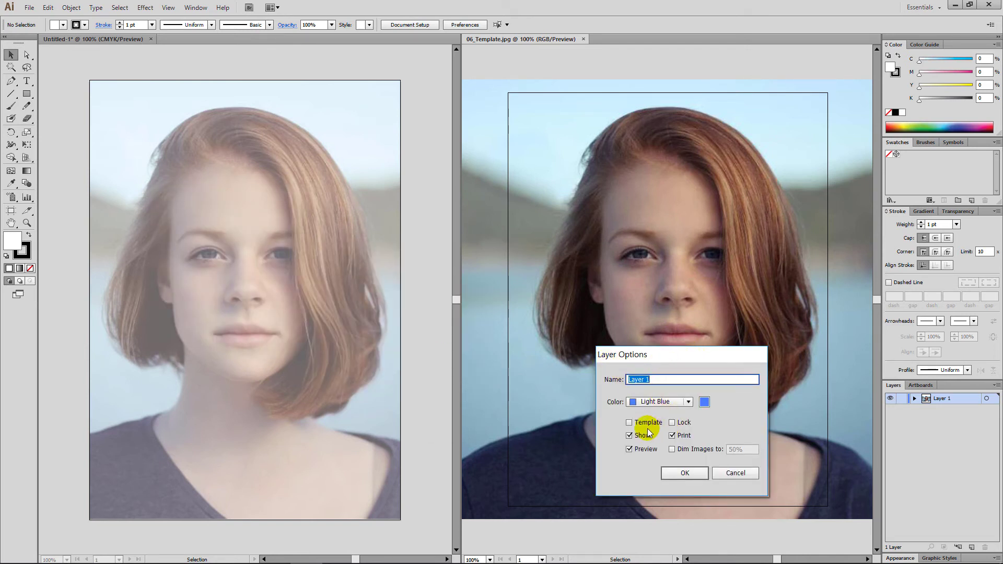
{"action": "left_click", "coordinate": [629, 422]}
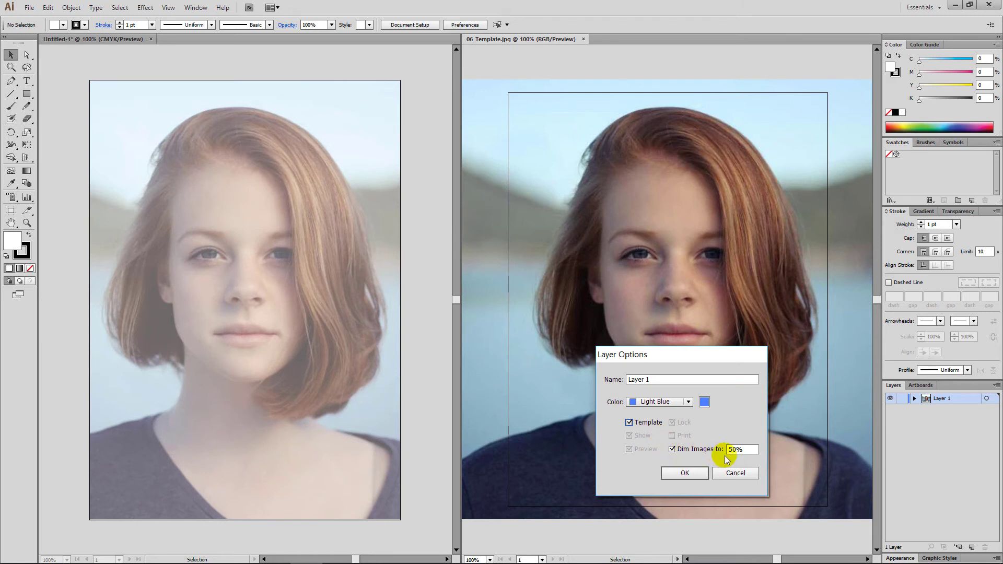
{"action": "left_click_drag", "start_coordinate": [747, 452], "coordinate": [723, 451]}
{"action": "type", "text": "7"}
{"action": "type", "text": "5"}
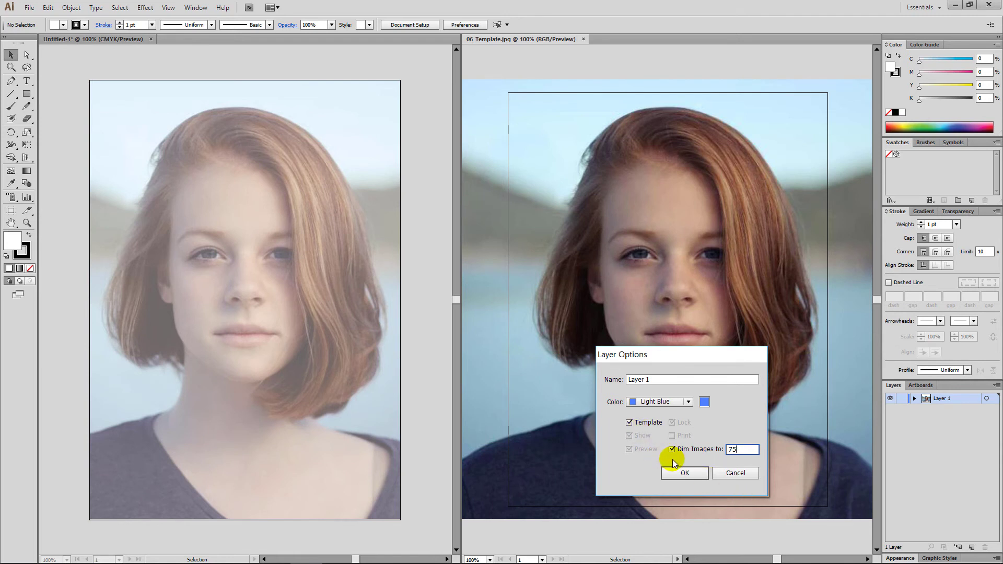
{"action": "left_click", "coordinate": [682, 469]}
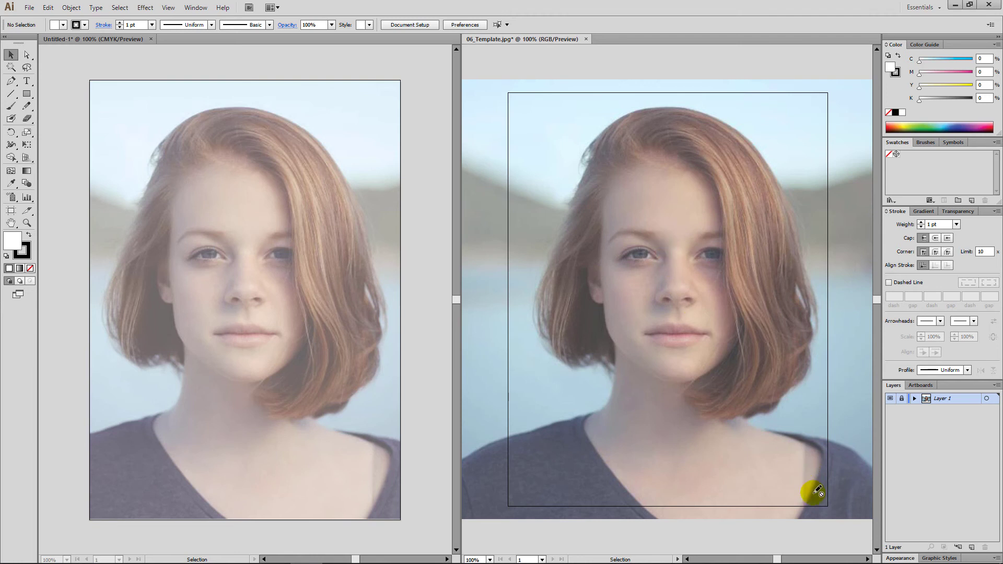
- Create an empty Layer 2 above the locked template Layer 1 in 06_Template.jpg
{"action": "left_click", "coordinate": [972, 548]}
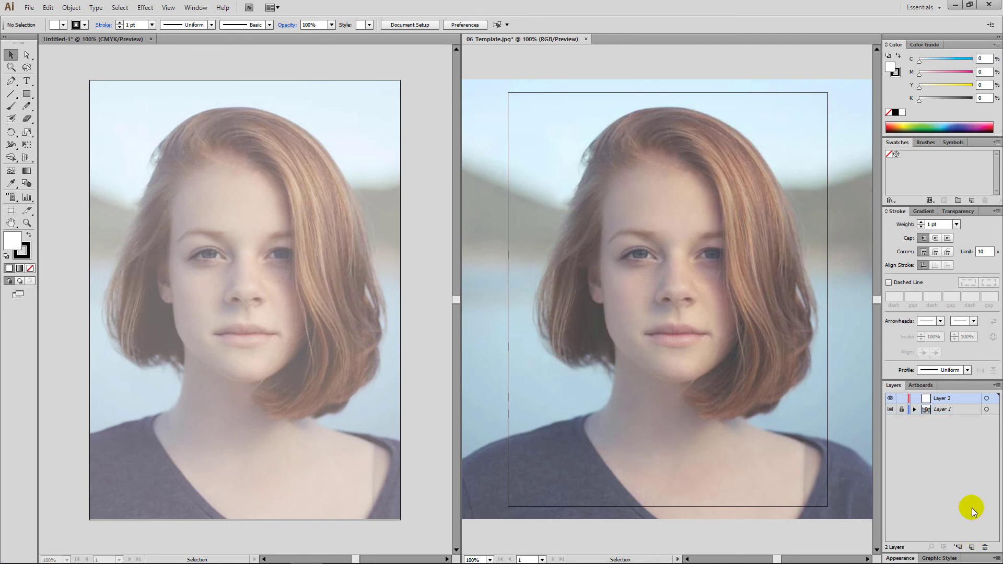